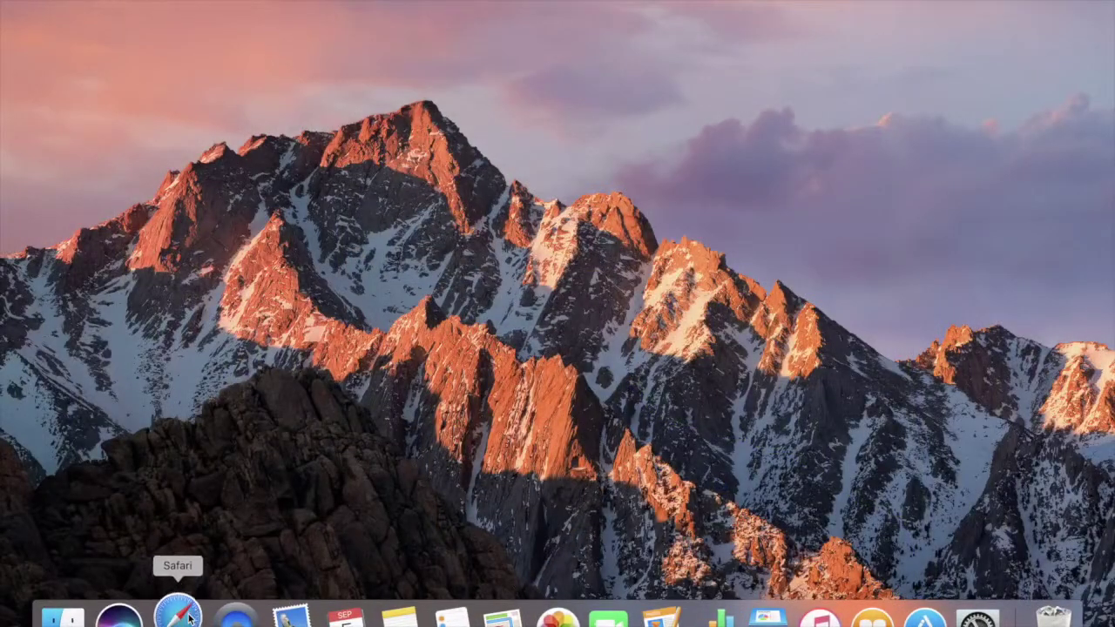
# Google 'audacity' in Safari and open the Audacity download page from the results
pyautogui.click(189, 617)
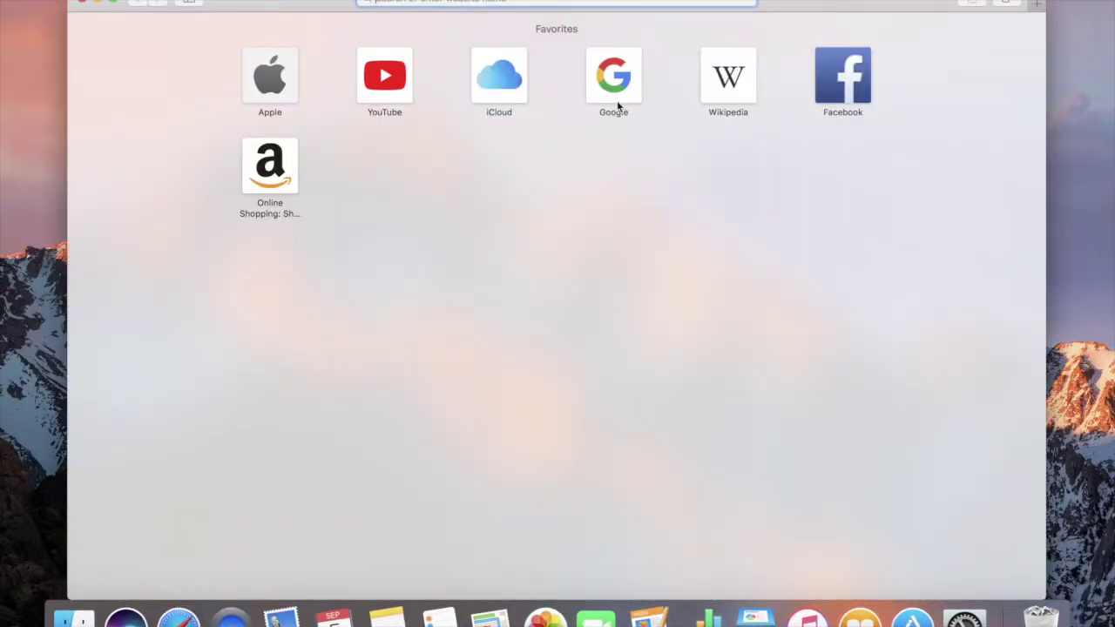
pyautogui.click(613, 91)
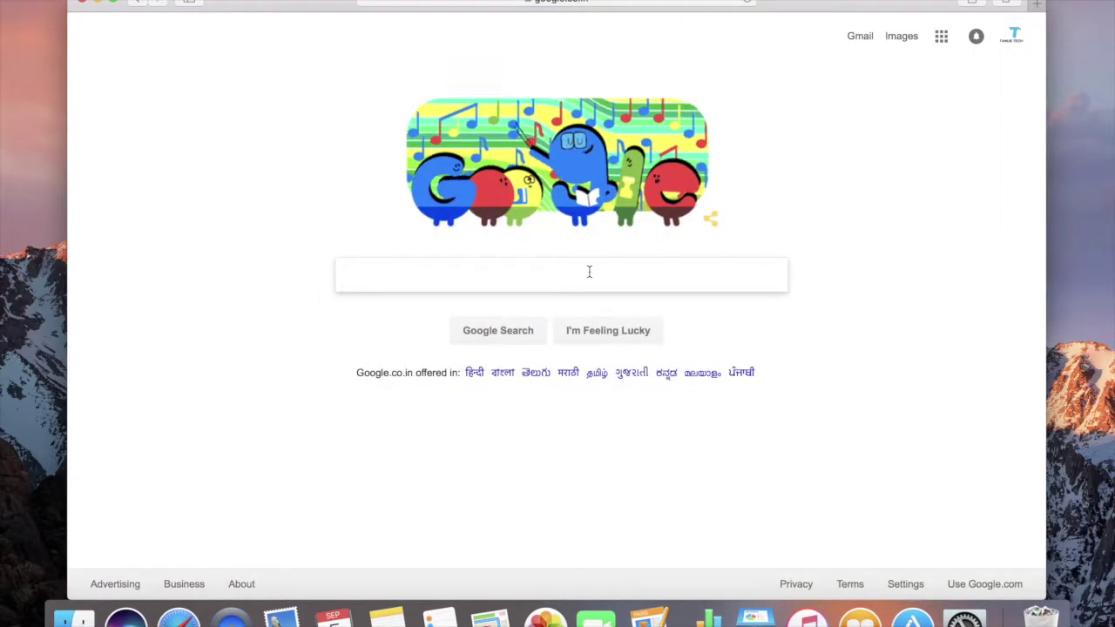
pyautogui.click(589, 272)
pyautogui.write('aud')
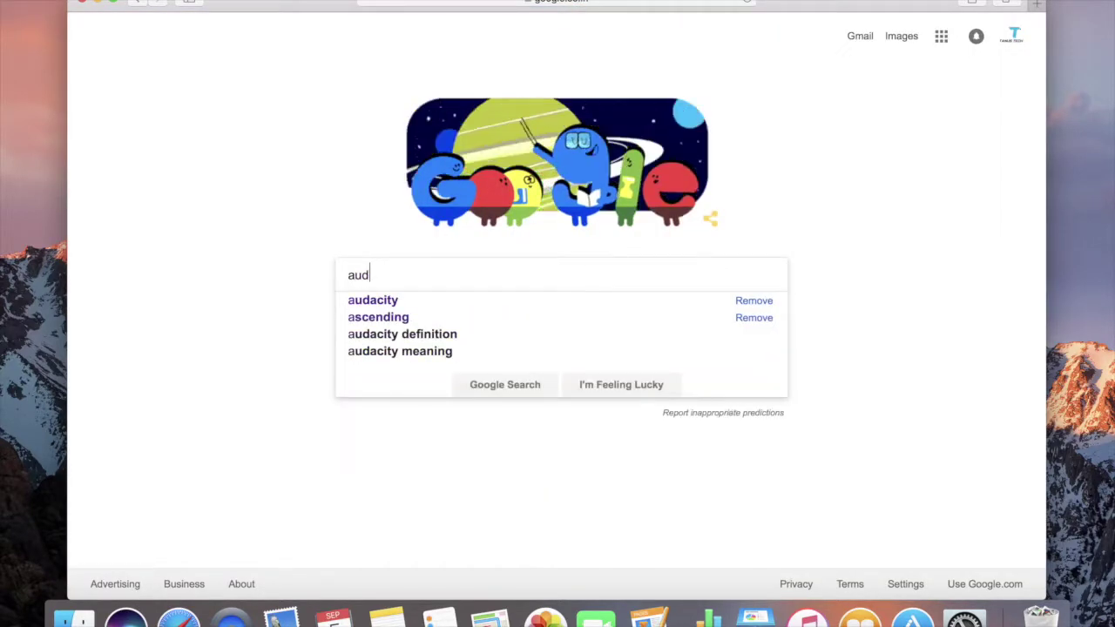
pyautogui.write('acity')
pyautogui.press('Return')
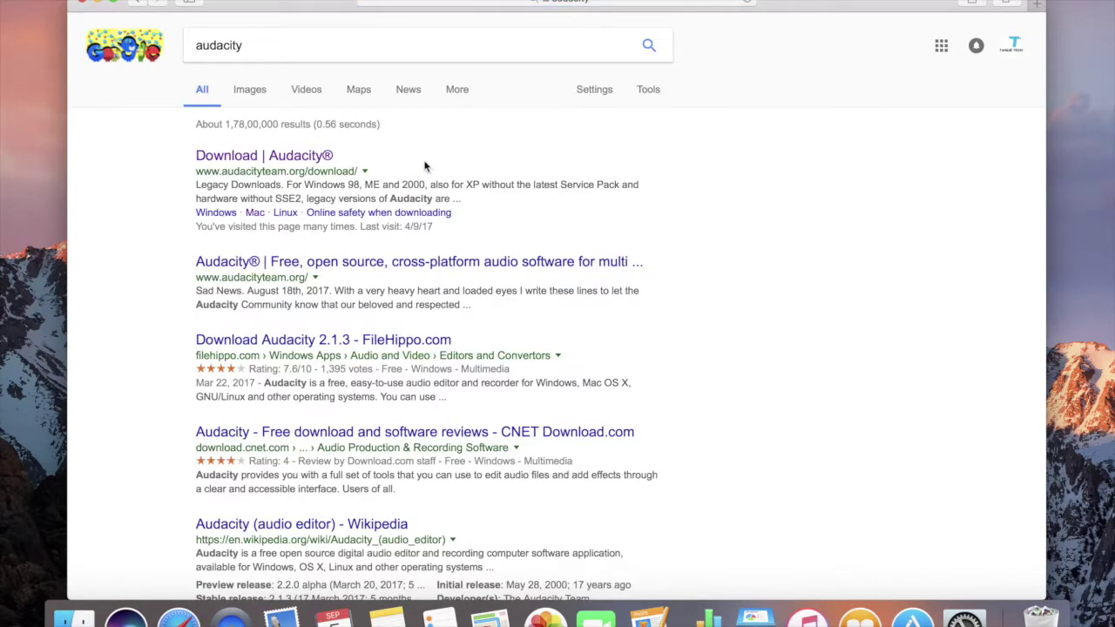
pyautogui.click(315, 155)
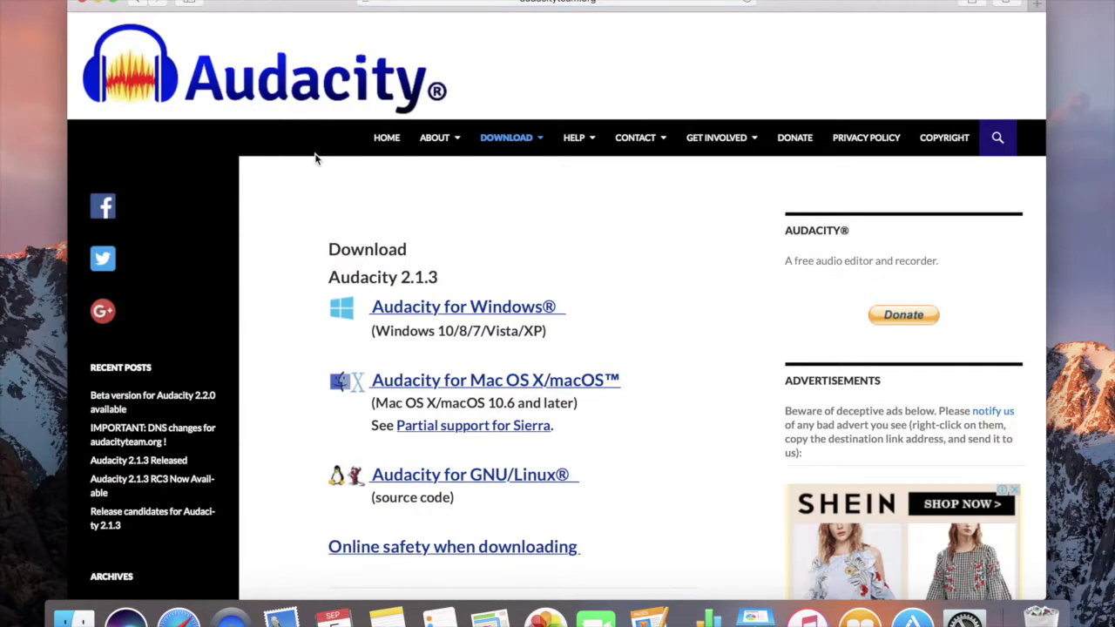
# Open the Audacity for Mac OS X/macOS downloads page, then minimize the Safari window
pyautogui.scroll(-3, 316, 158)
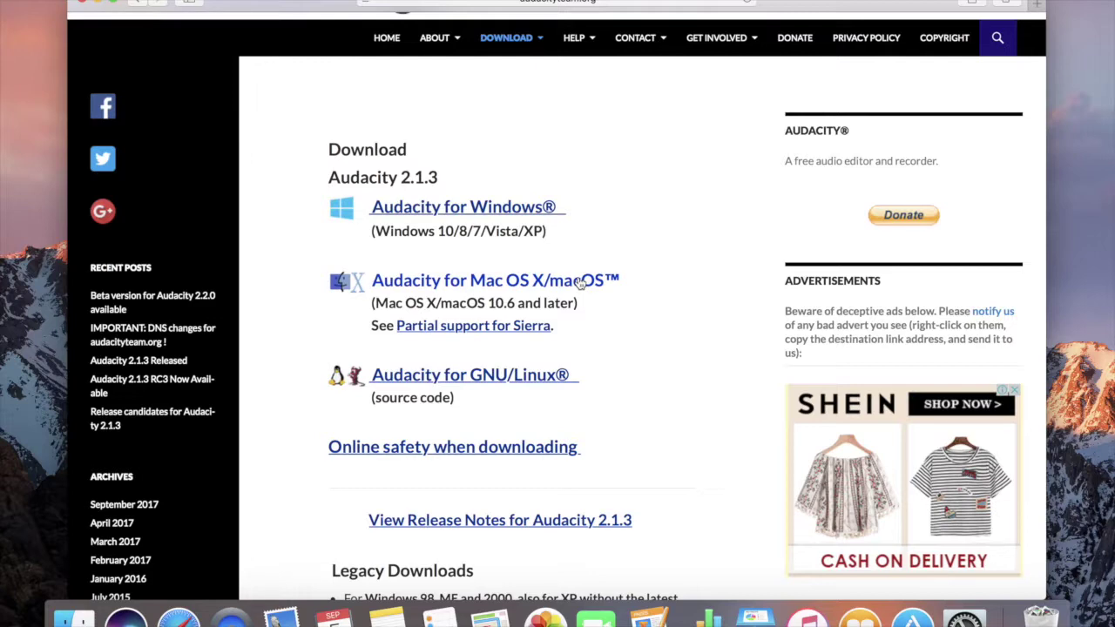
pyautogui.click(580, 283)
pyautogui.scroll(-2, 580, 281)
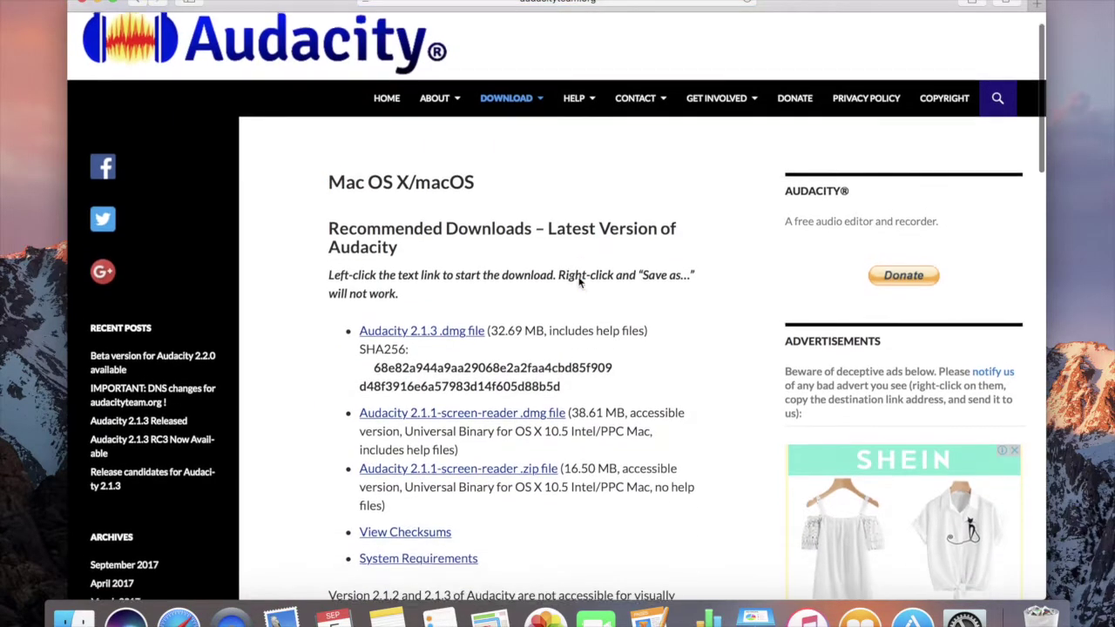
pyautogui.scroll(-2, 580, 281)
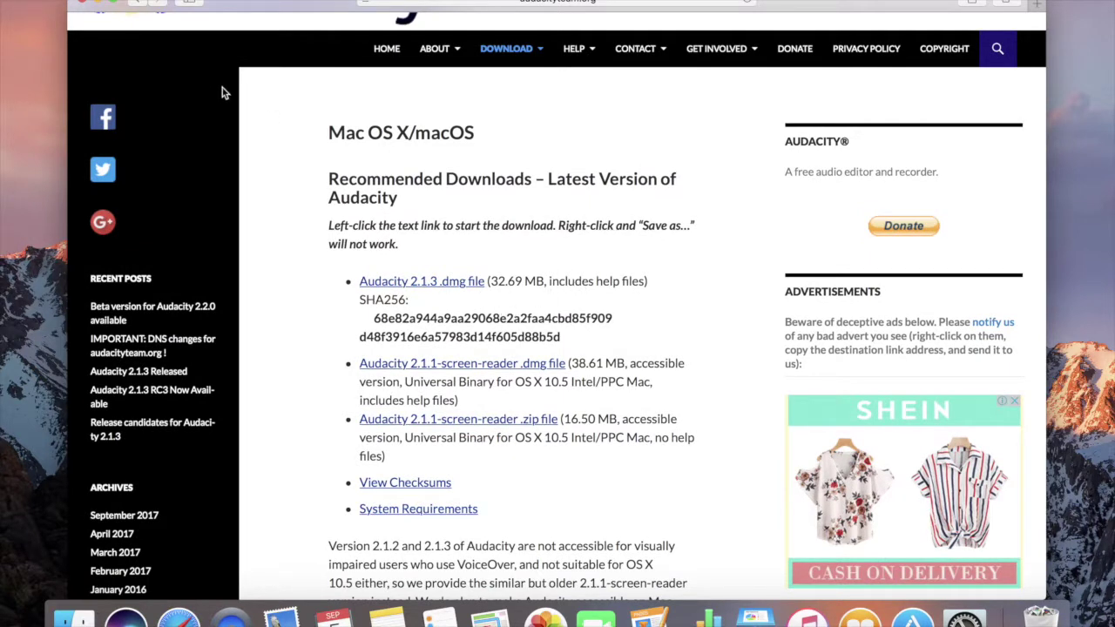
pyautogui.click(102, 4)
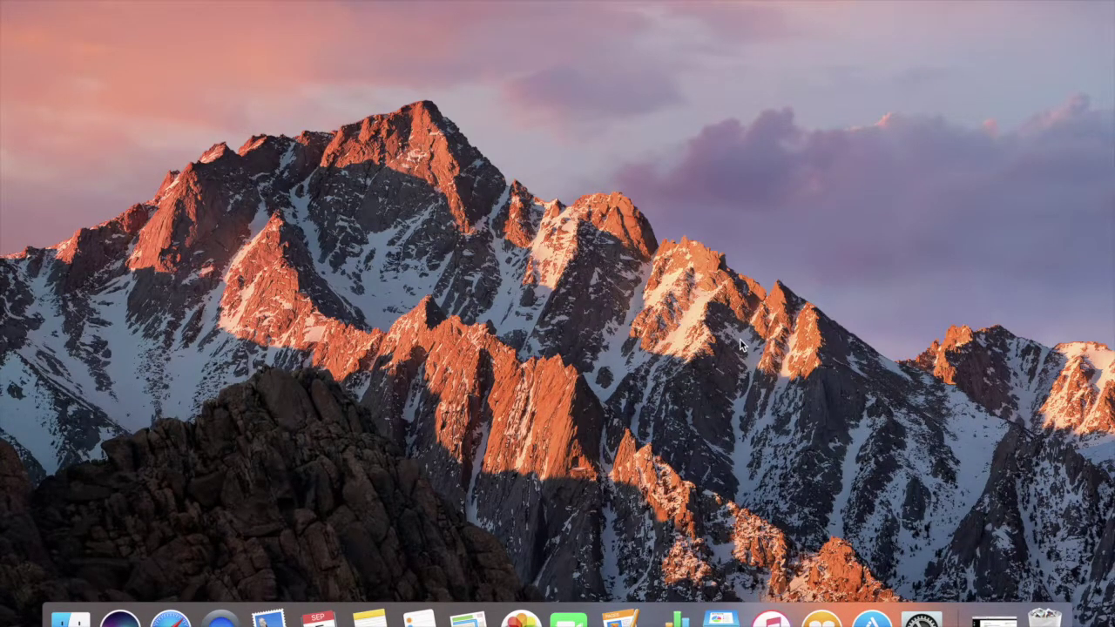
# Launch Audacity from Launchpad, dismiss the welcome message, and make its window full-screen
pyautogui.press('F4')
pyautogui.click(969, 500)
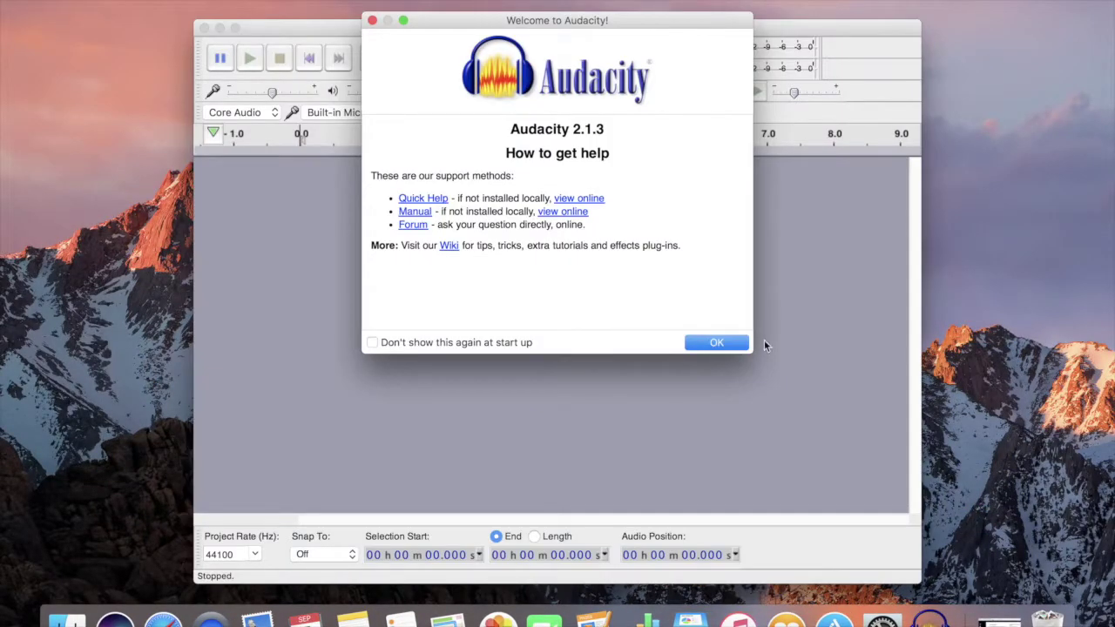
pyautogui.click(745, 344)
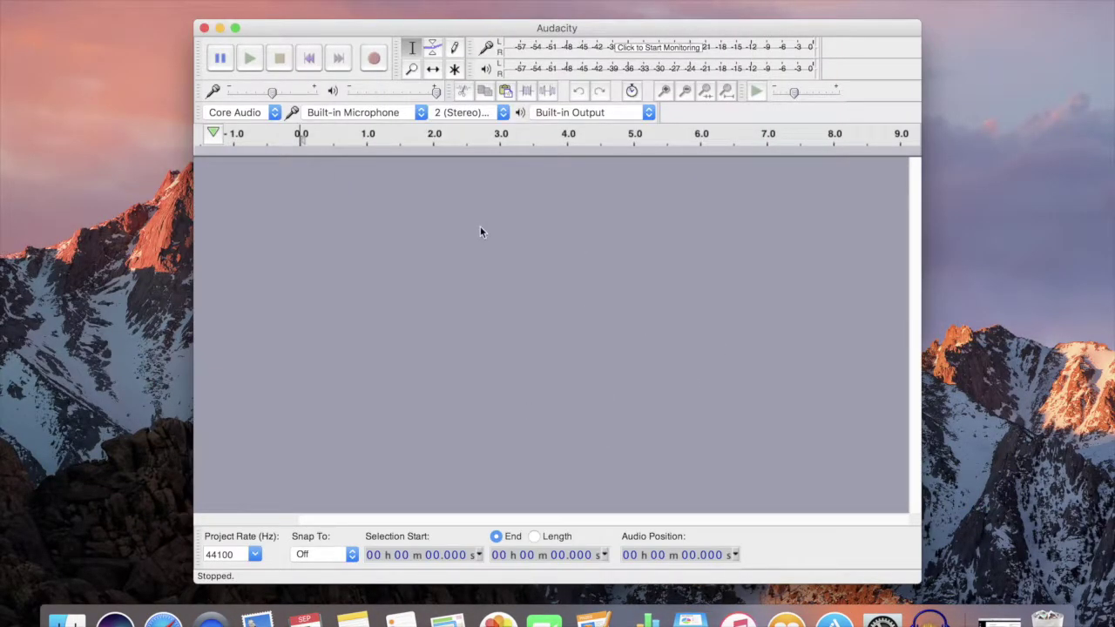
pyautogui.click(235, 27)
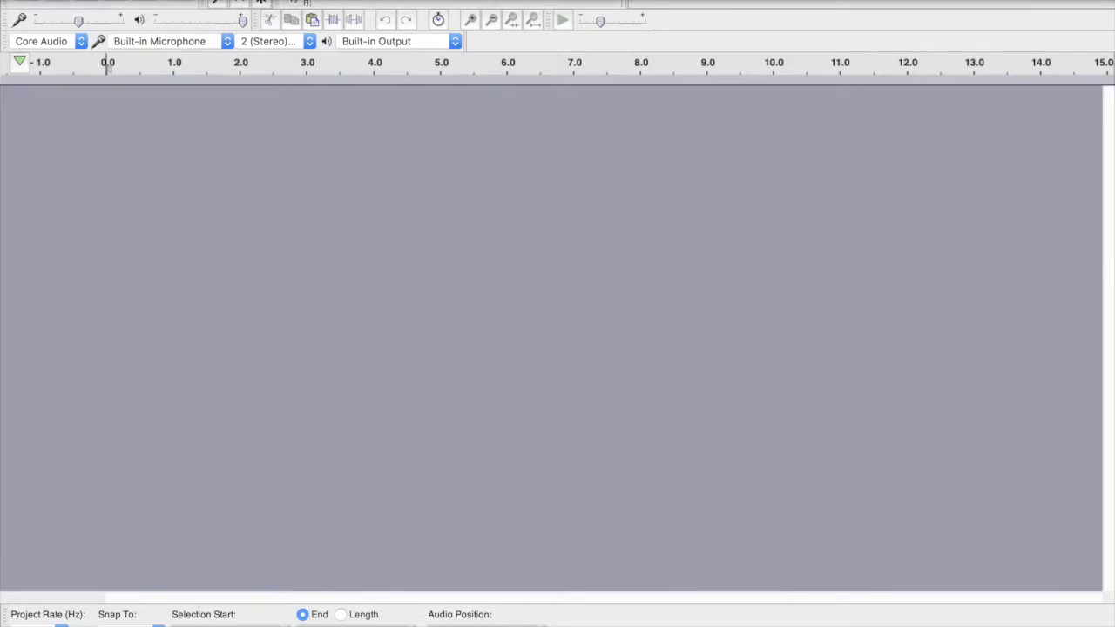
pyautogui.click(122, 0)
# Open file A from tanu > Movies as a stereo track and play it once
pyautogui.click(132, 9)
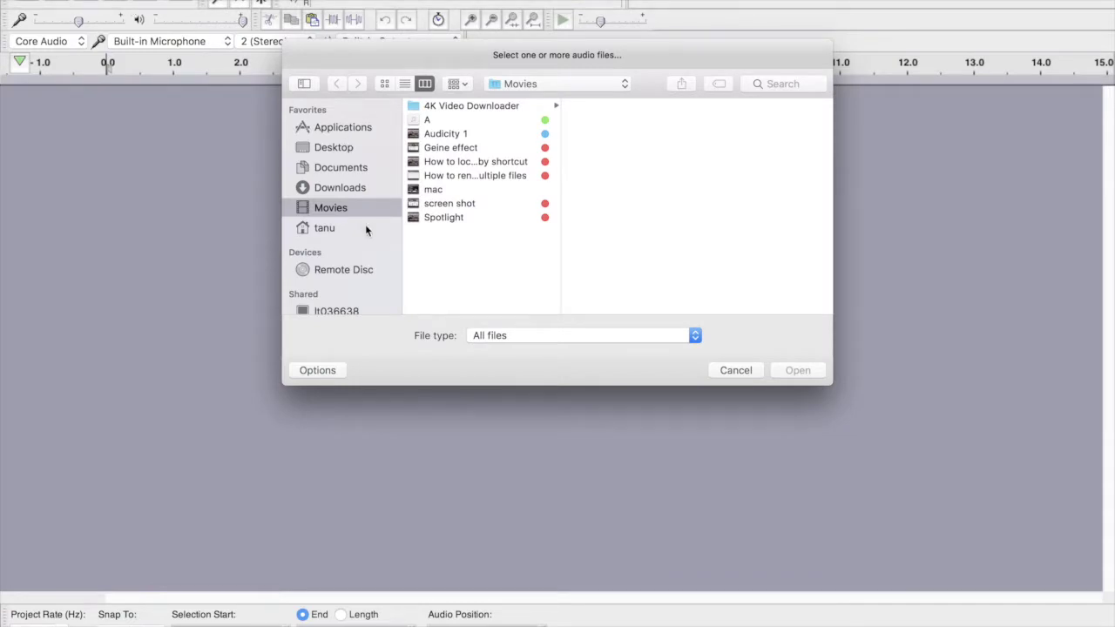
pyautogui.click(366, 229)
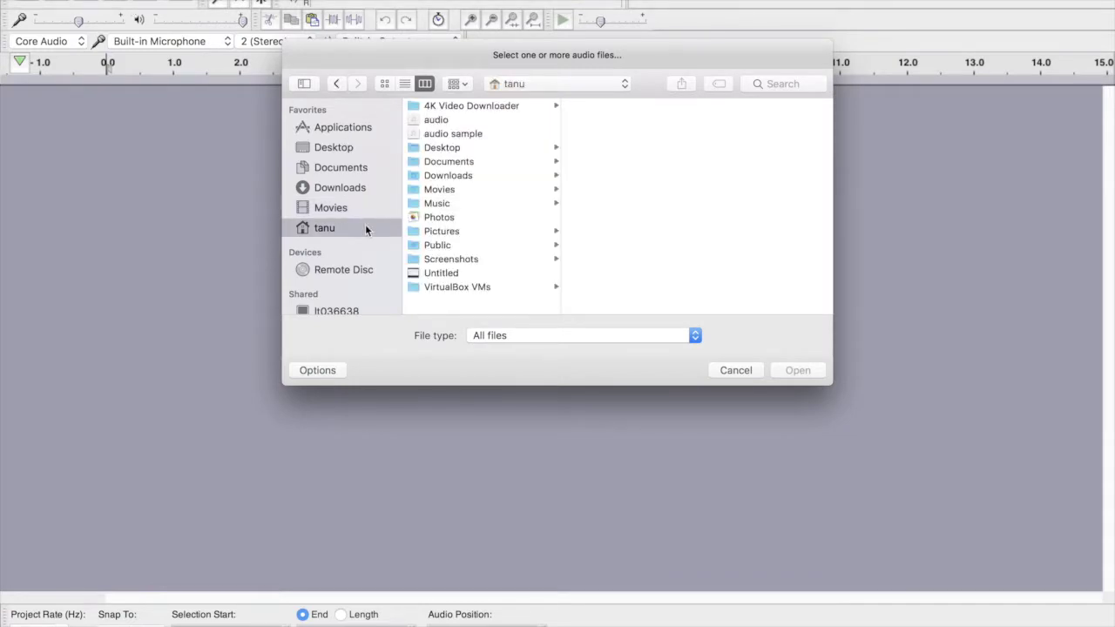
pyautogui.click(442, 190)
pyautogui.click(588, 126)
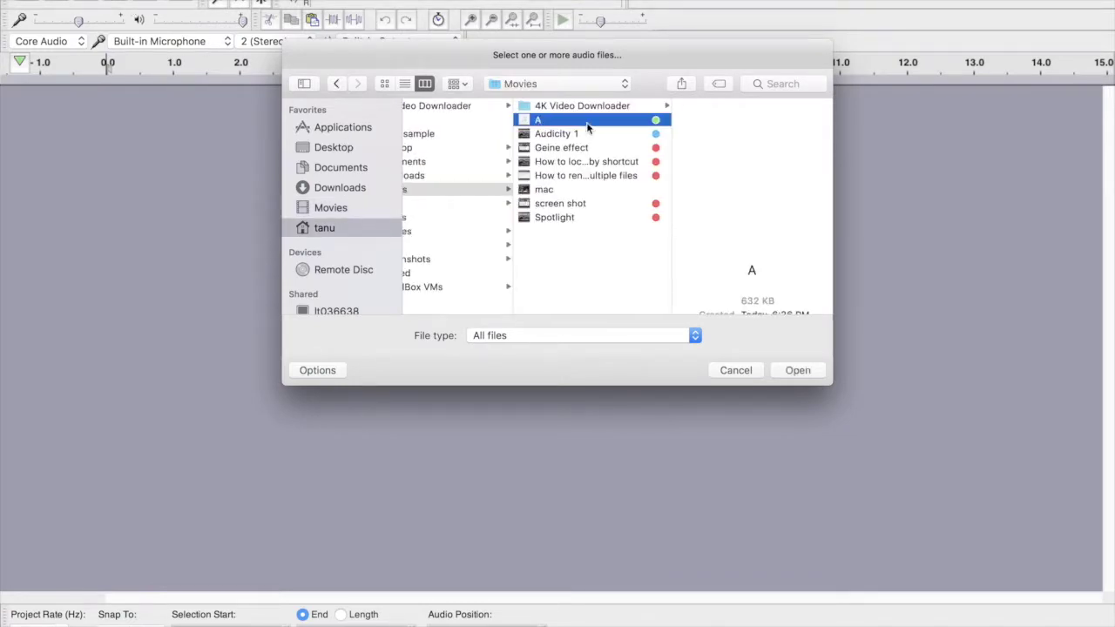
pyautogui.click(797, 370)
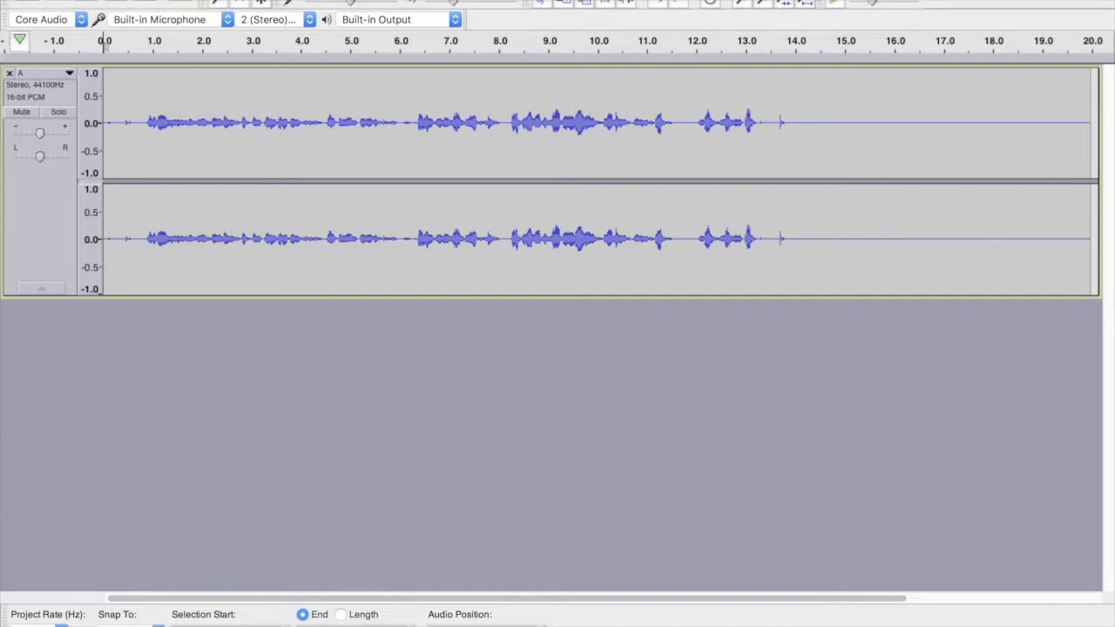
pyautogui.press('space')
pyautogui.press('XF86AudioRaiseVolume')
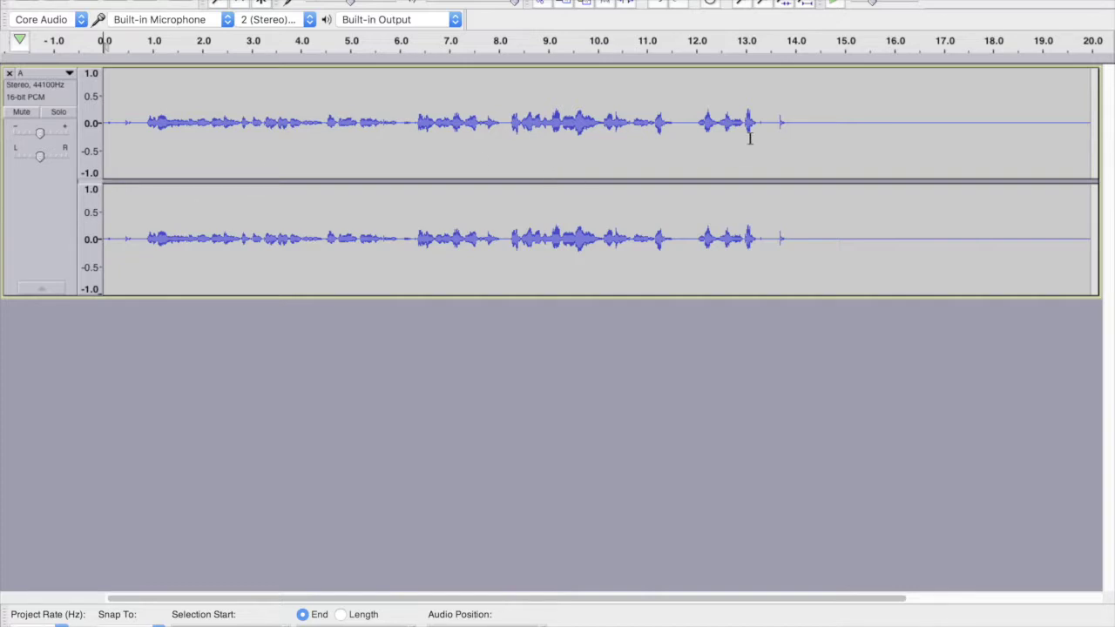
pyautogui.moveTo(799, 125); pyautogui.dragTo(1086, 155)
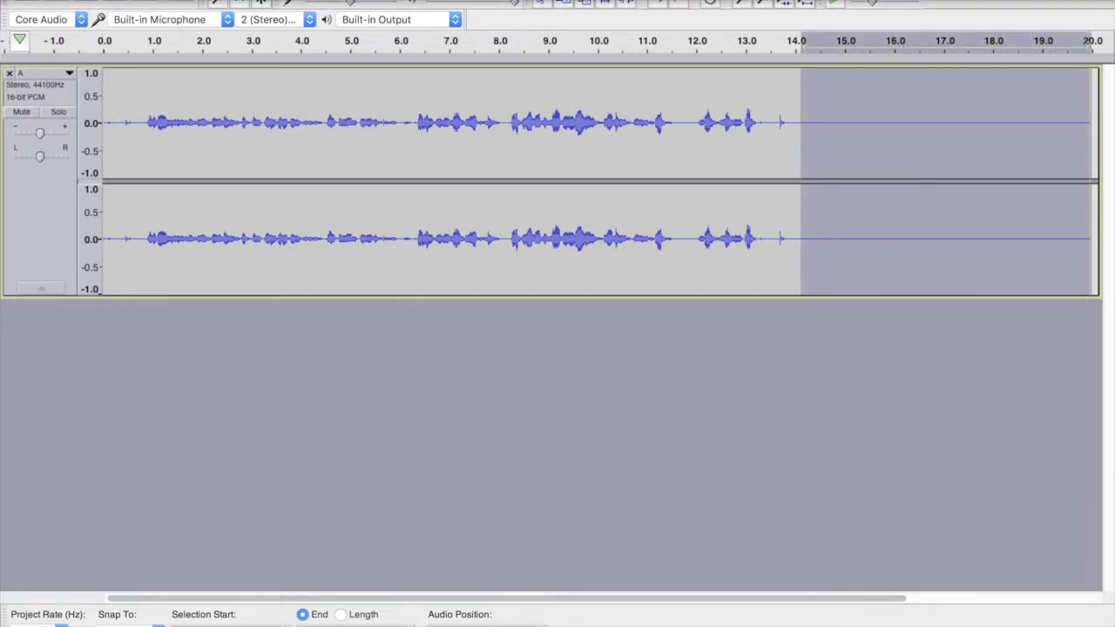
# Capture a Noise Reduction noise profile from the selected silent tail, then clear the selection
pyautogui.click(397, 1)
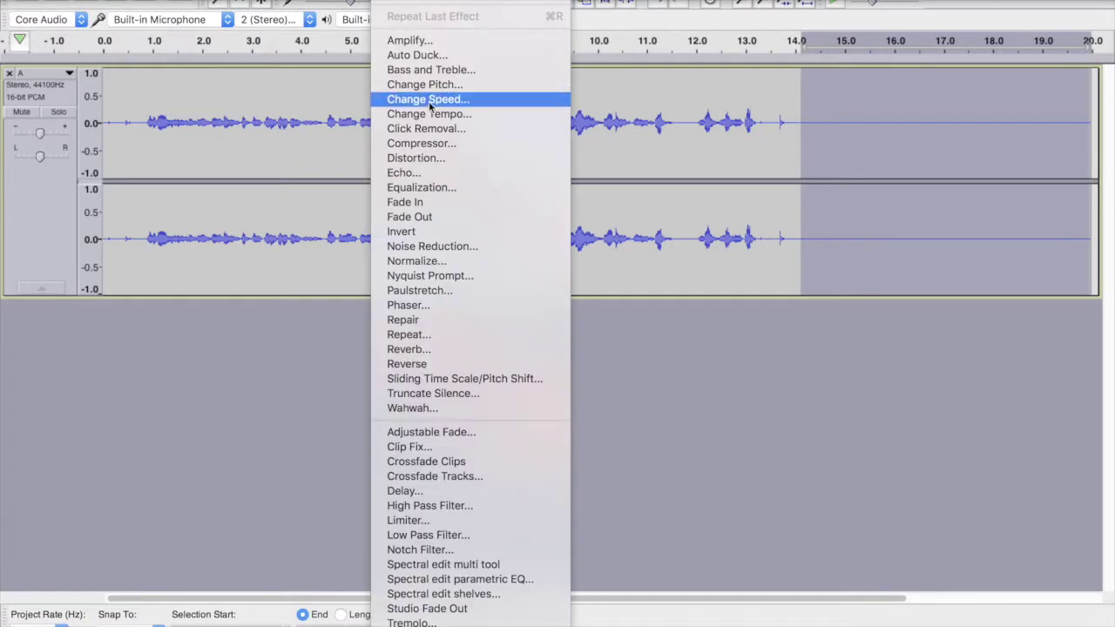
pyautogui.click(455, 246)
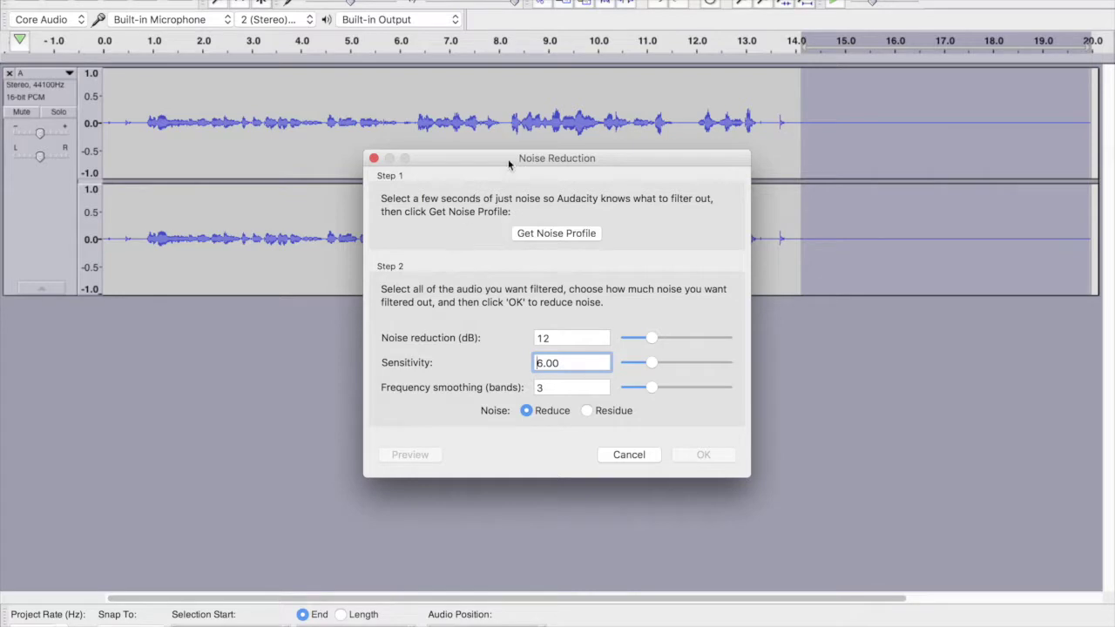
pyautogui.moveTo(510, 161); pyautogui.dragTo(510, 137)
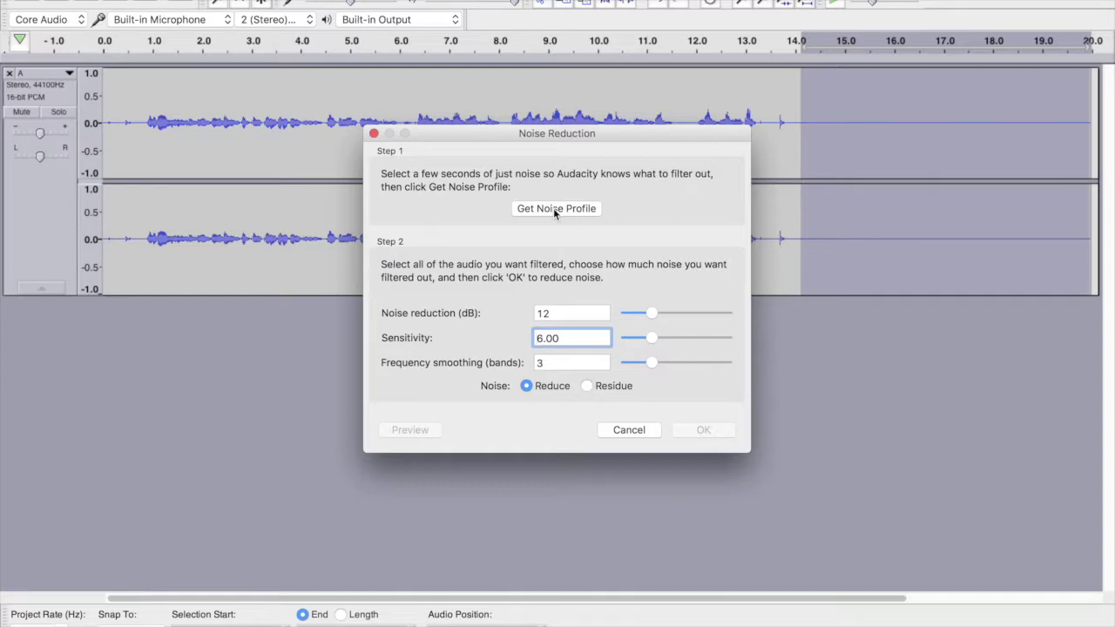
pyautogui.click(555, 211)
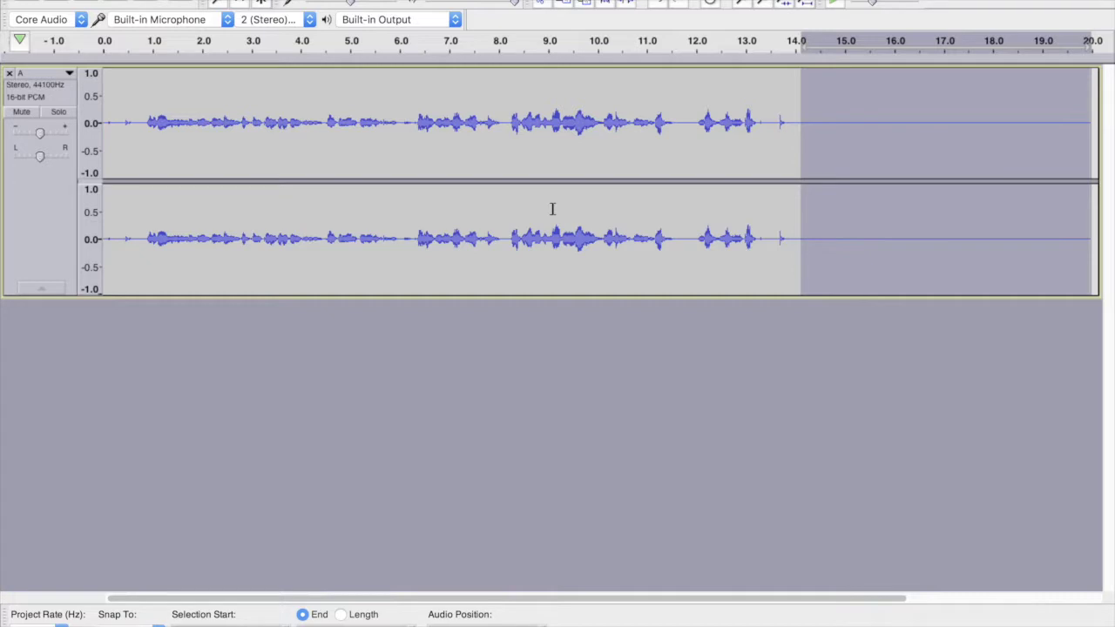
pyautogui.click(553, 209)
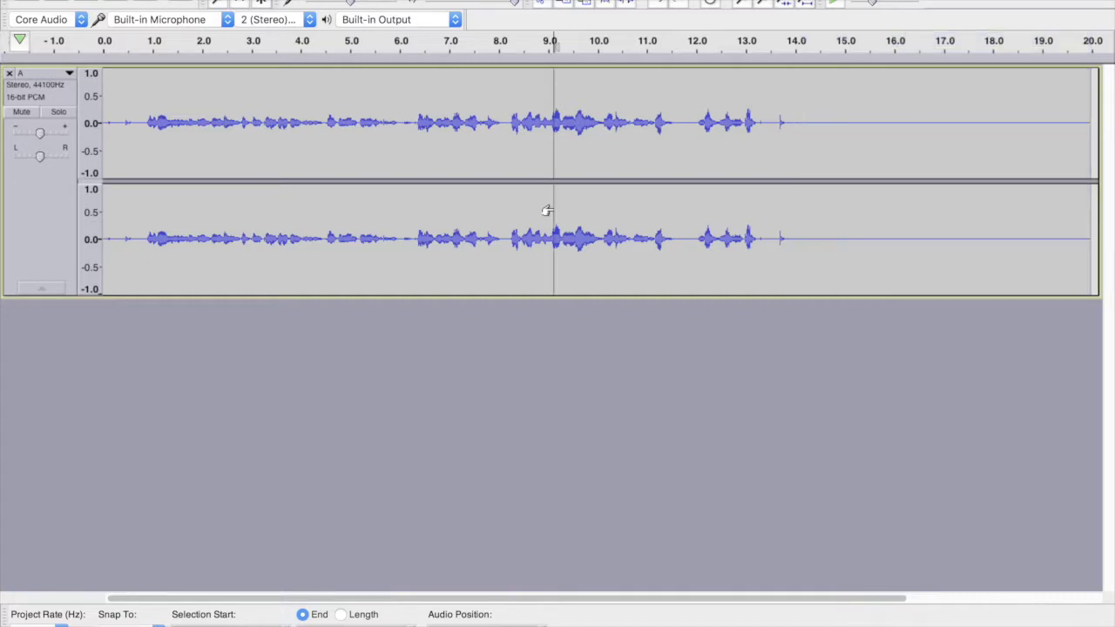
# Select all of recording A and apply Noise Reduction using the captured profile
pyautogui.press('super+a')
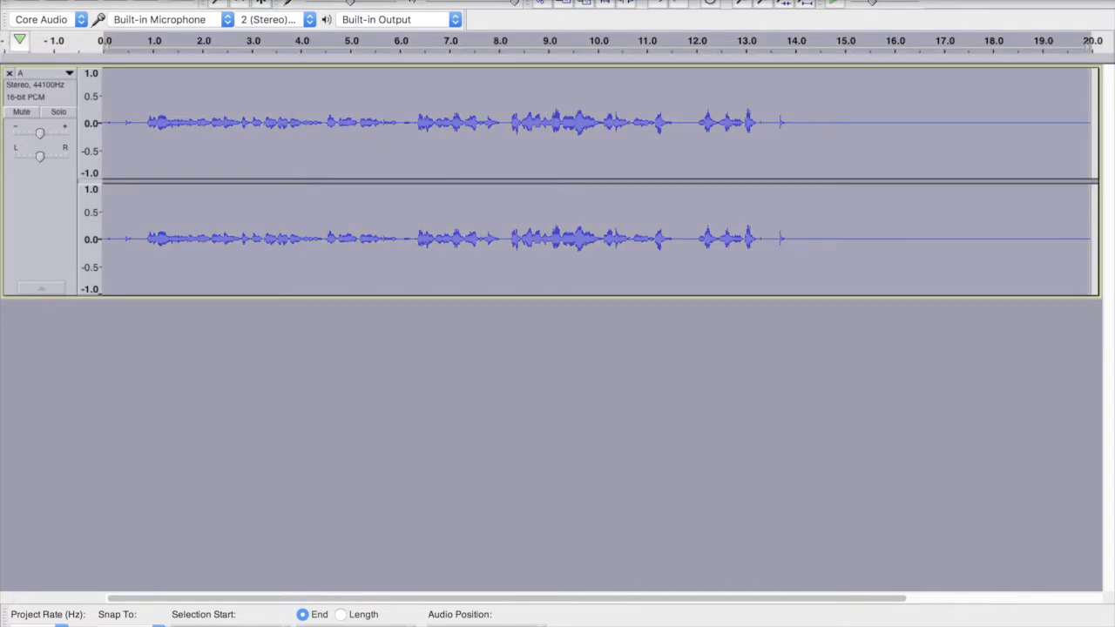
pyautogui.click(387, 0)
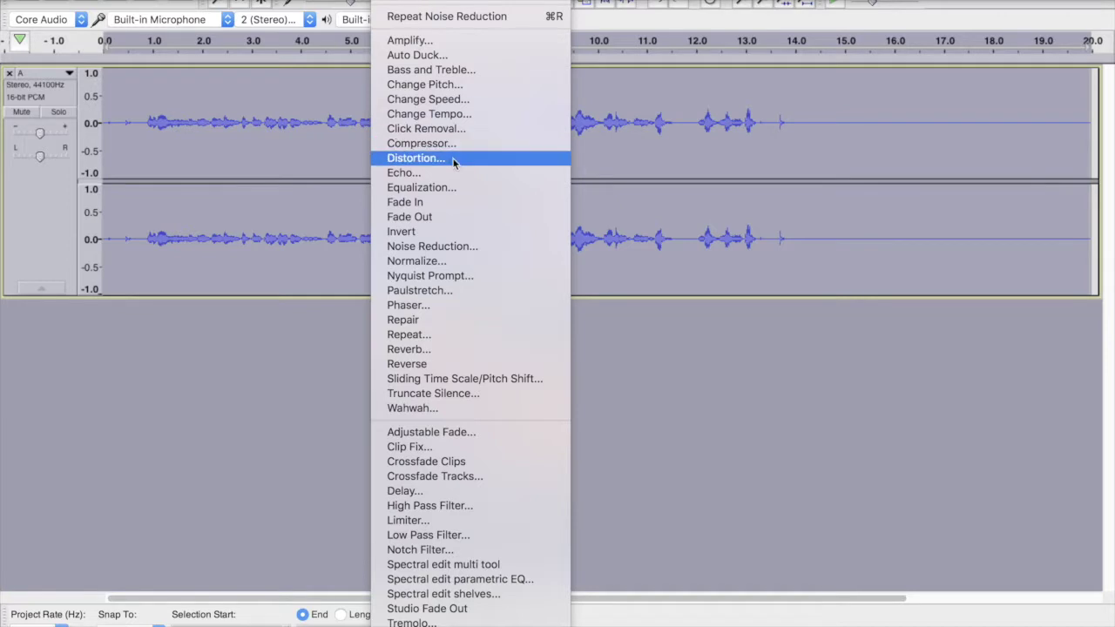
pyautogui.click(470, 247)
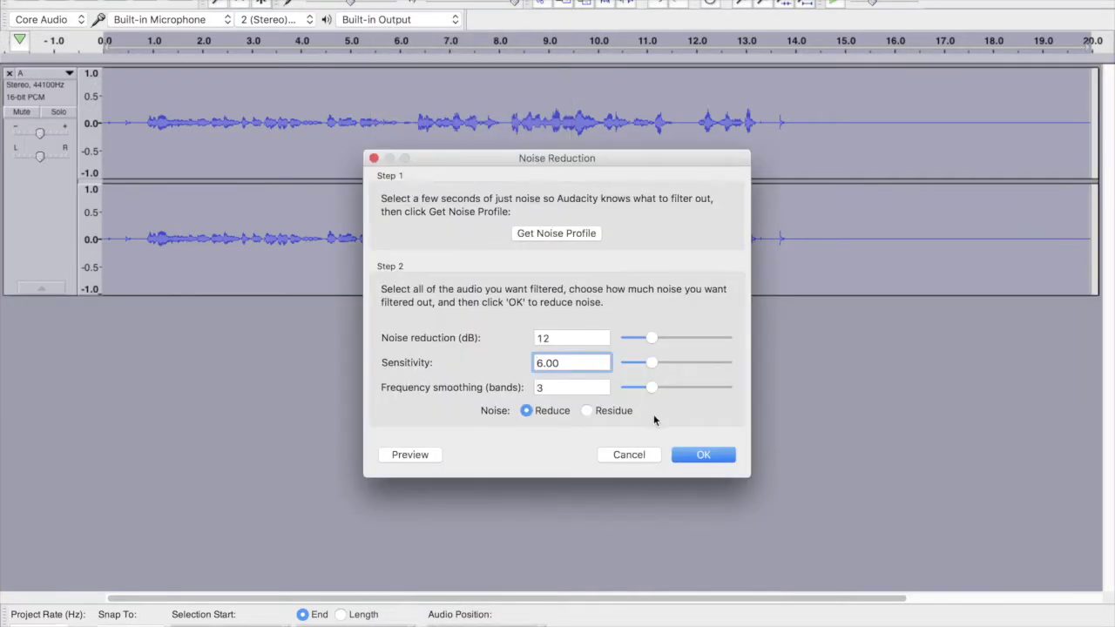
pyautogui.click(703, 456)
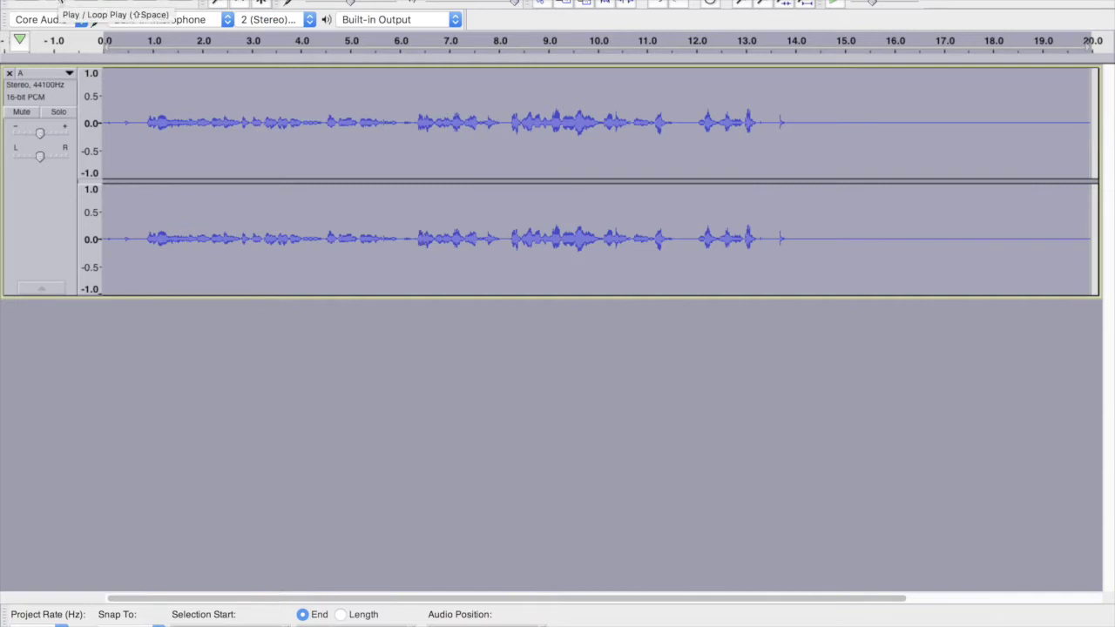
pyautogui.click(60, 1)
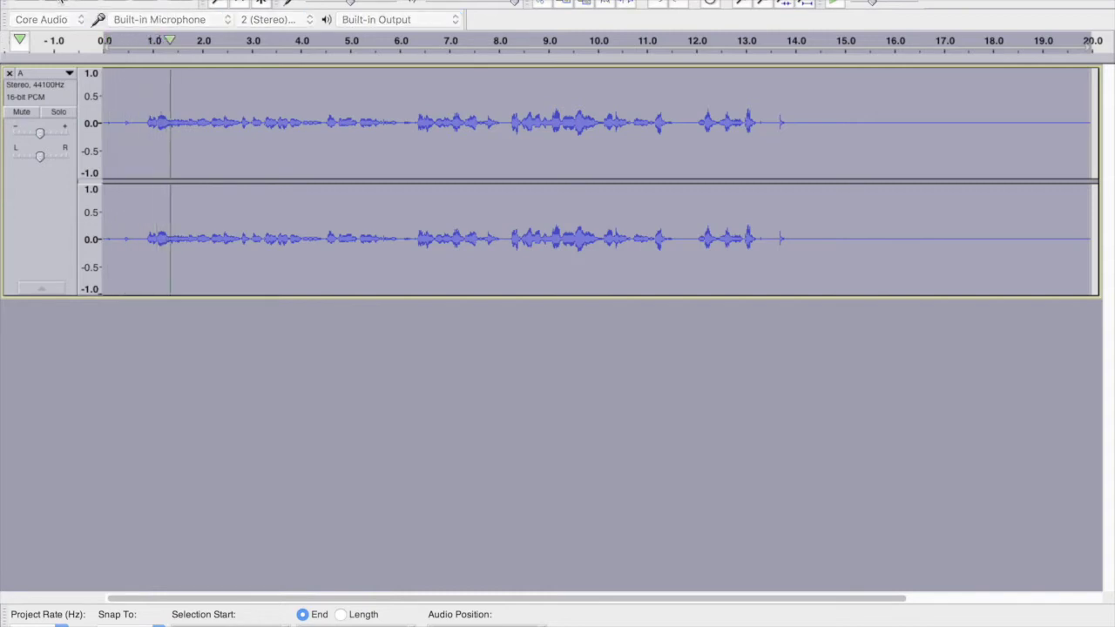